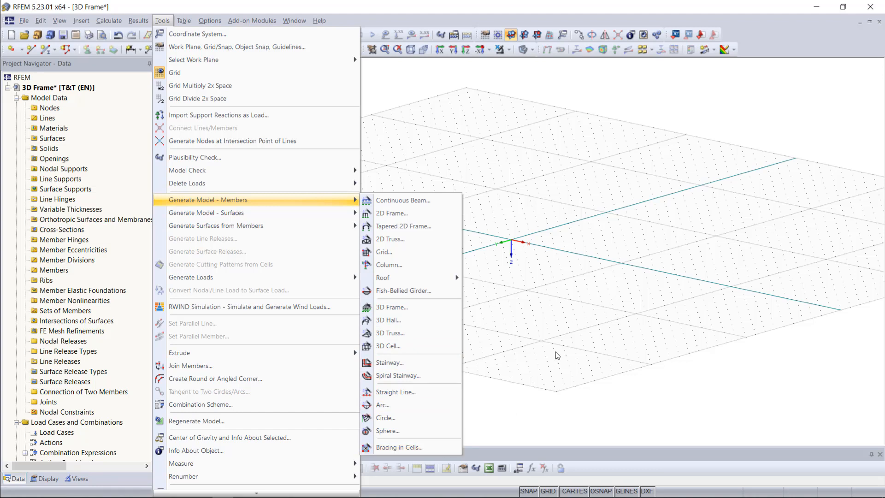
Start generating a 3D frame from members and set 3 spans in X, 2 in Y and 1 in Z
left_click(563, 319)
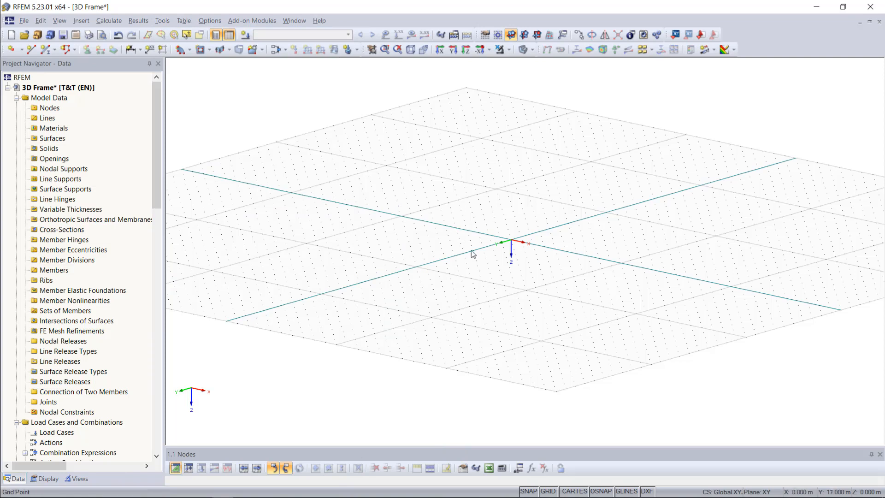
left_click(161, 20)
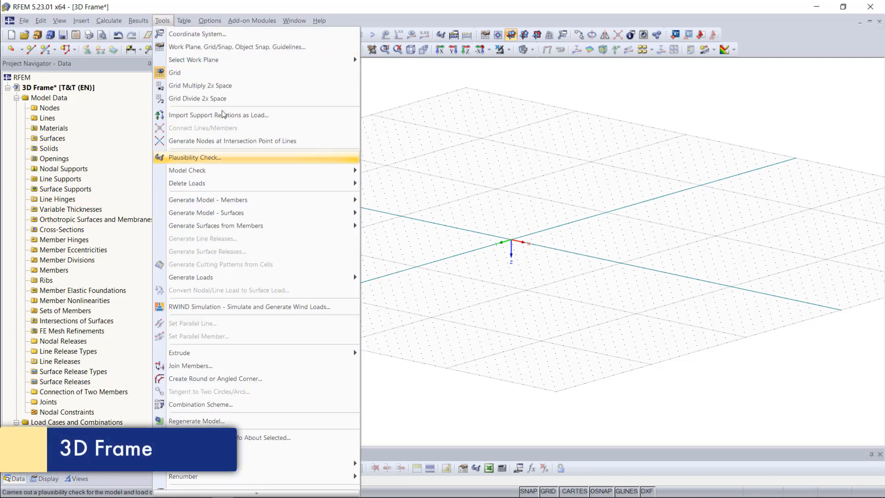
mouse_move(286, 202)
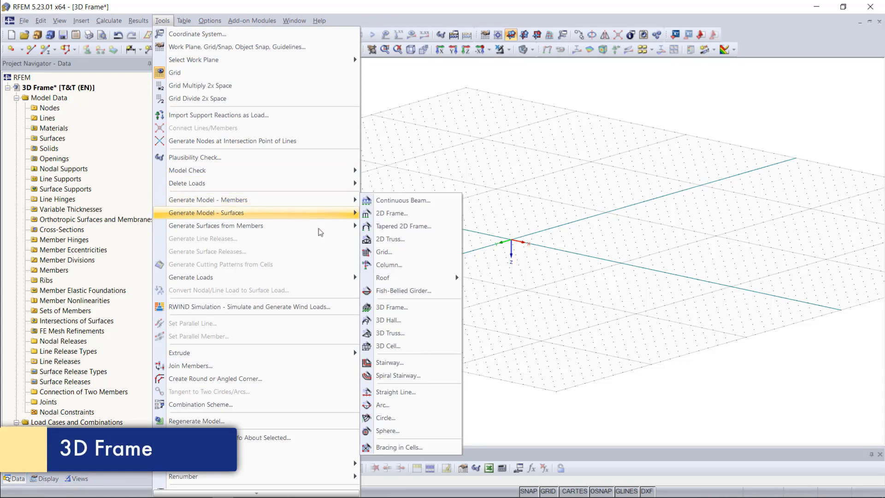
left_click(409, 306)
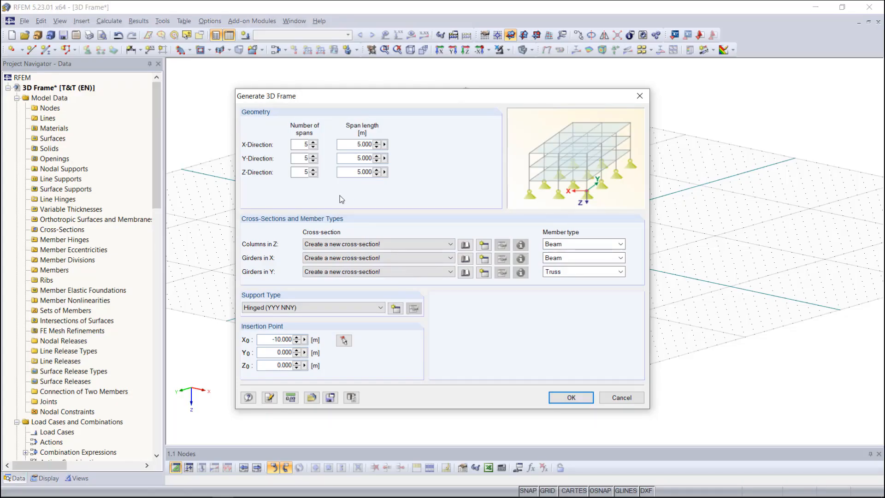
left_click_drag(298, 143, 314, 139)
type("3")
left_click(305, 157)
left_click_drag(304, 158, 328, 172)
type("2")
type("1")
Set the frame's span lengths to 4 m in the Y-direction and 3 m in the Z-direction
left_click(356, 145)
double_click(360, 157)
type("4")
double_click(359, 171)
type("3")
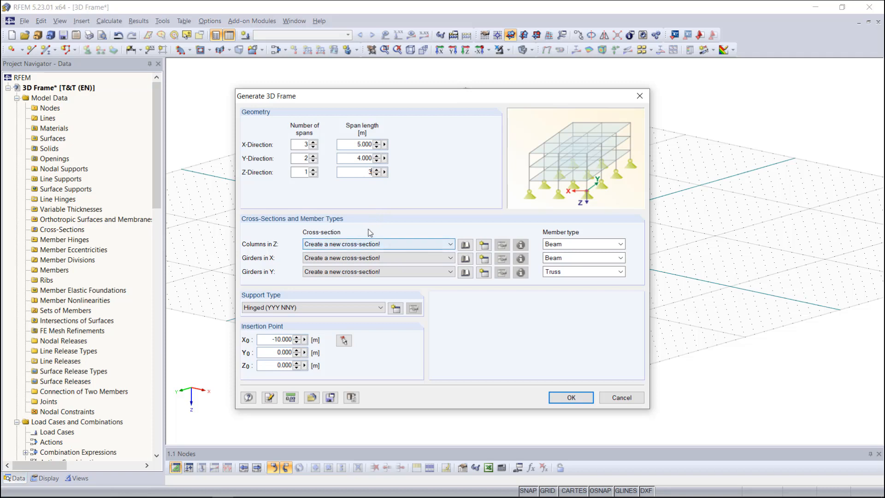
Choose the rolled I-section IPE 300 from the cross-section library for the columns in Z
left_click(369, 244)
left_click(369, 246)
left_click(465, 245)
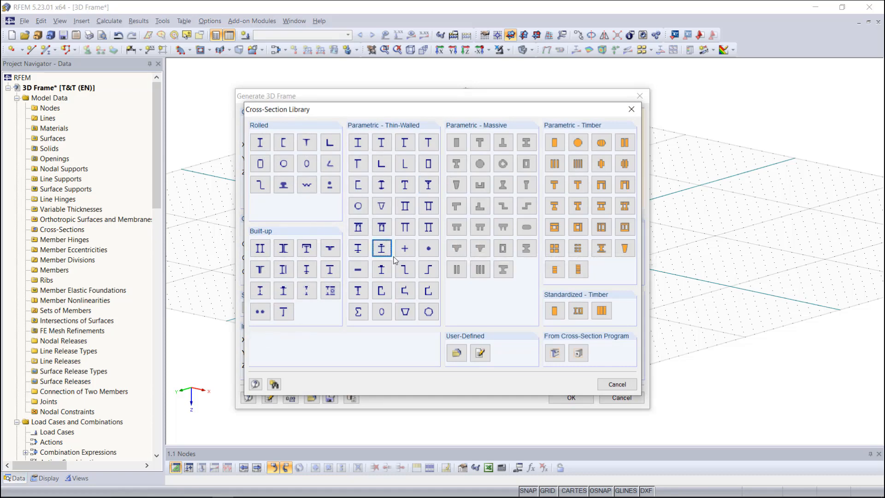
left_click(260, 144)
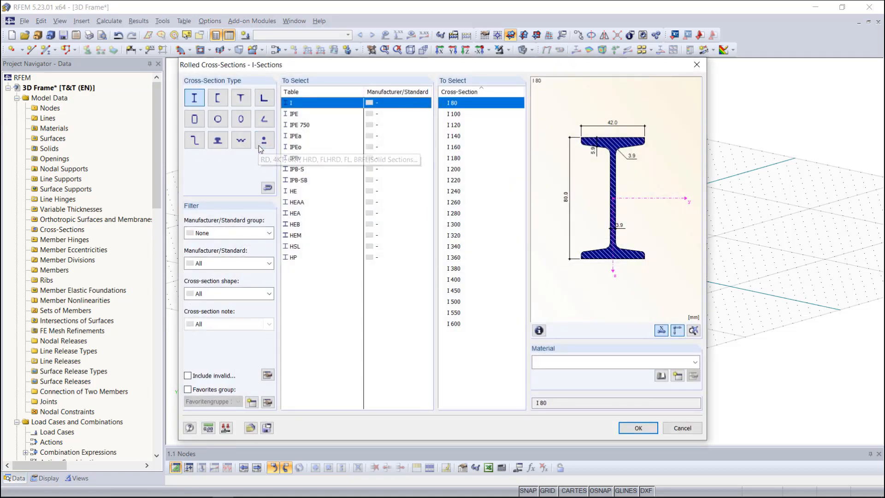
left_click(303, 114)
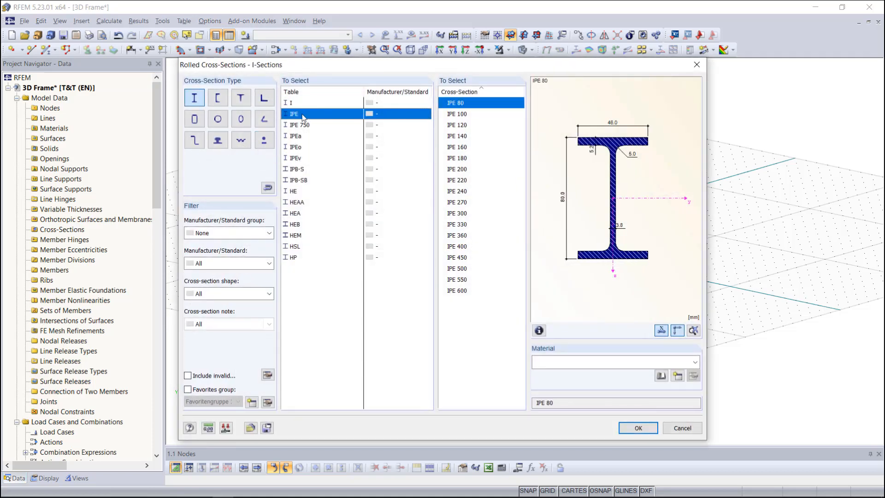
left_click(462, 214)
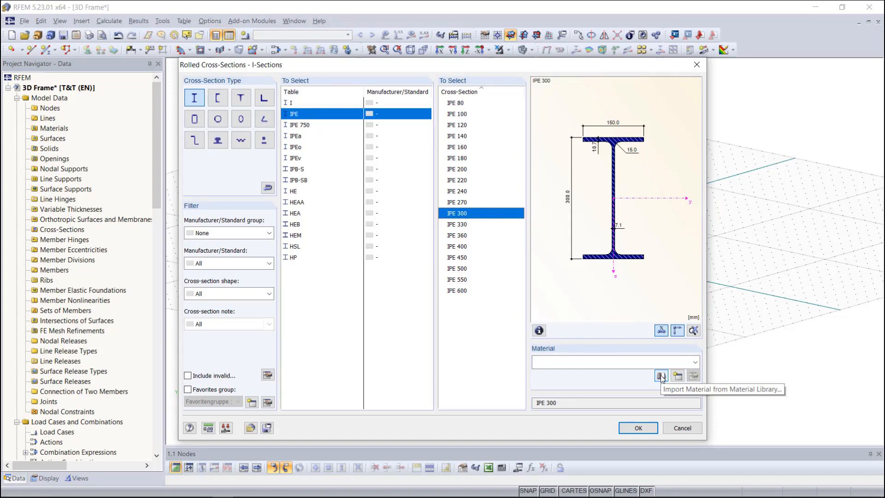
Assign Steel S 235 from the material library to the IPE 300 column section and accept the new cross-section
left_click(661, 376)
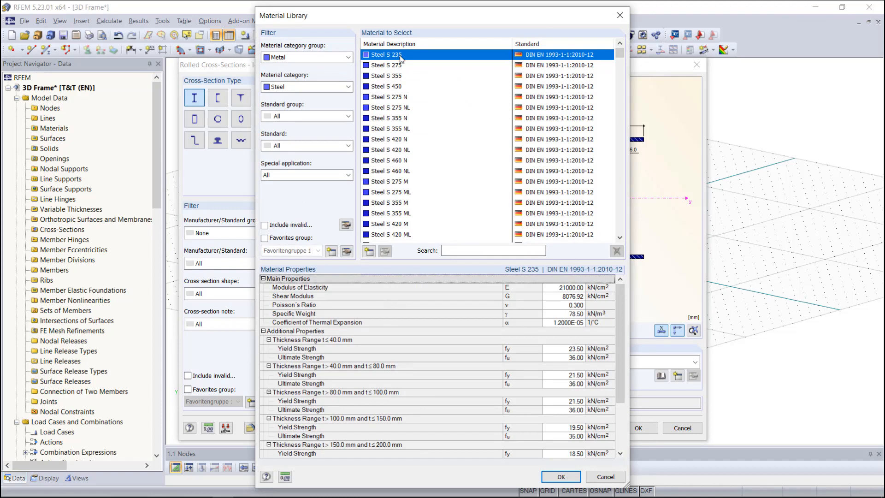
left_click(559, 476)
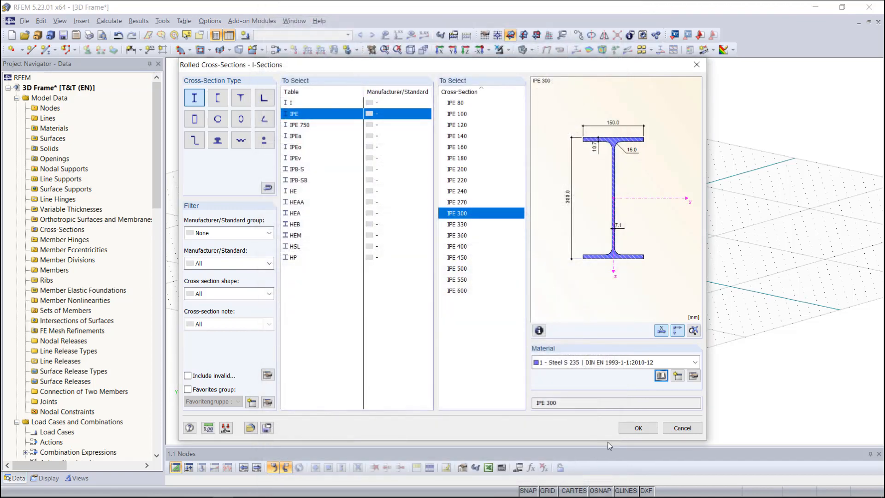
left_click(640, 428)
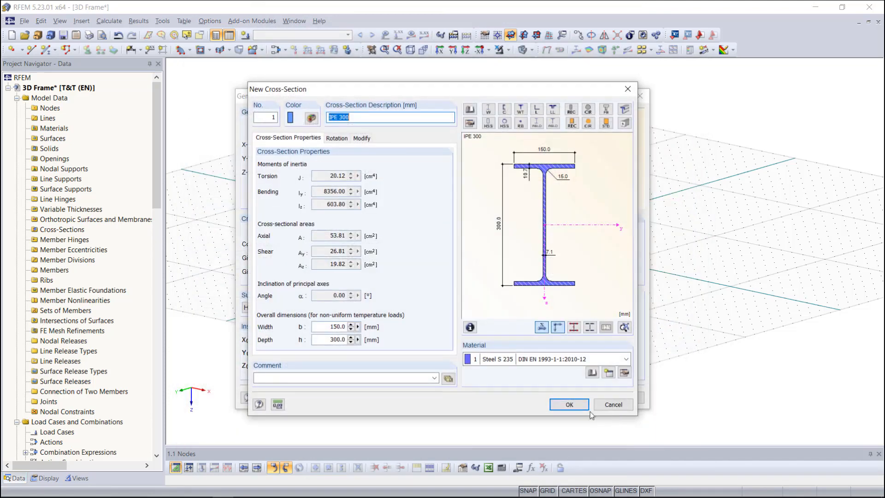
left_click(579, 409)
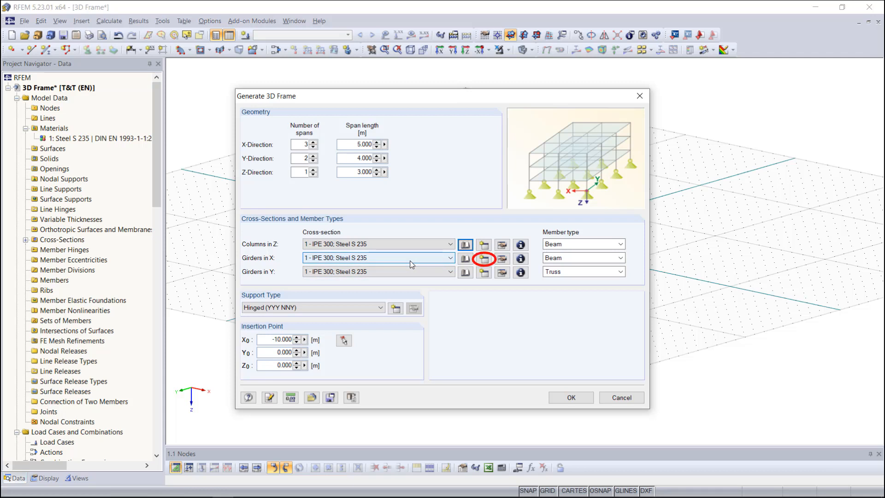
Create new cross-sections IPE 240 for the girders in X and HEA 120 for the girders in Y
left_click(483, 258)
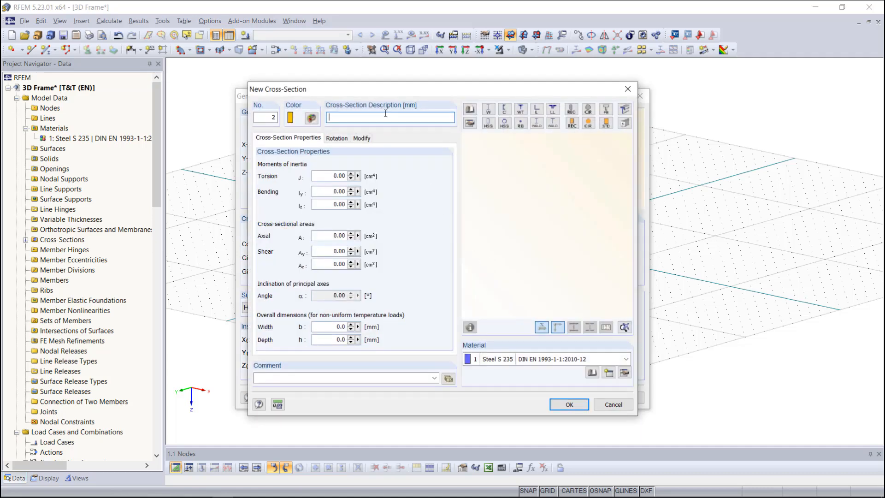
type("IPE 240")
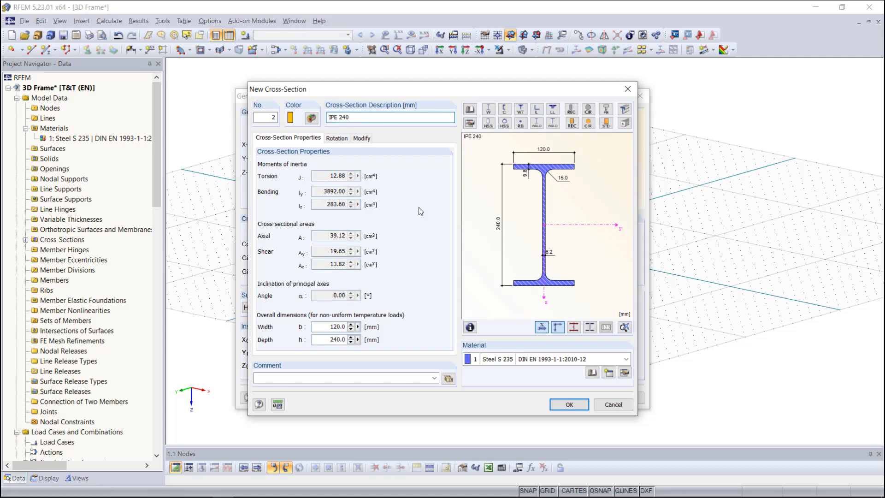
left_click(565, 405)
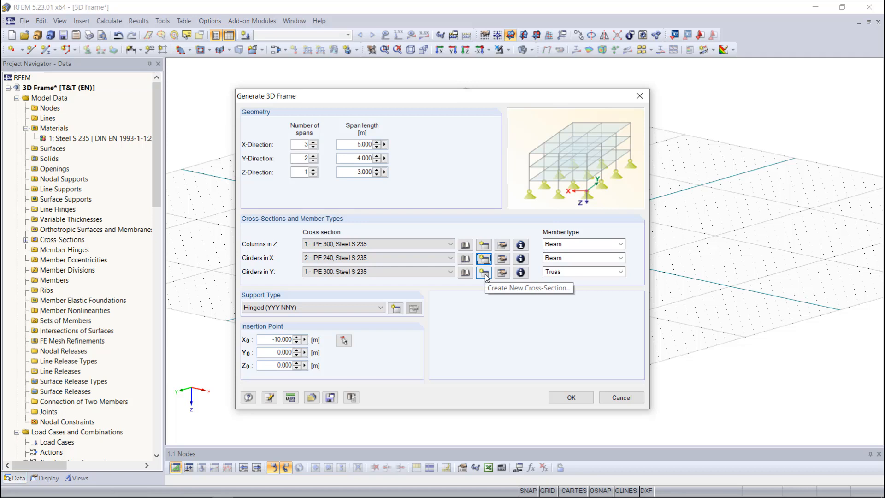
left_click(484, 272)
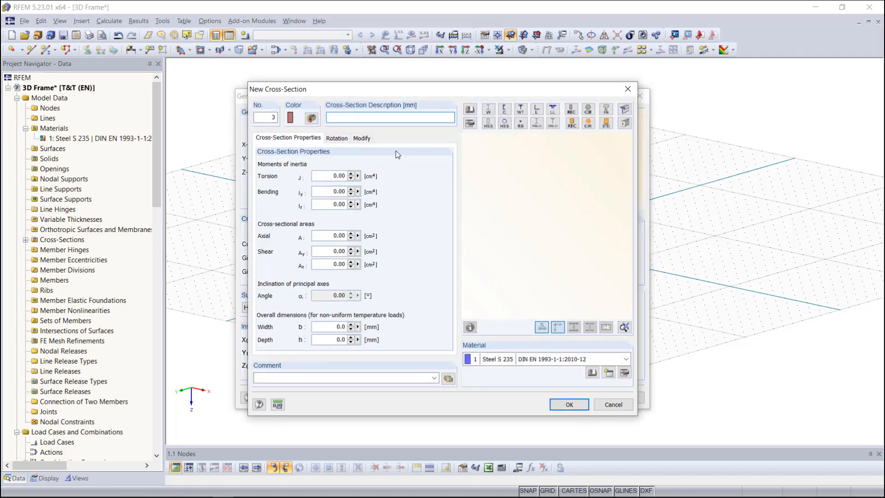
type("HEA 120")
left_click(570, 404)
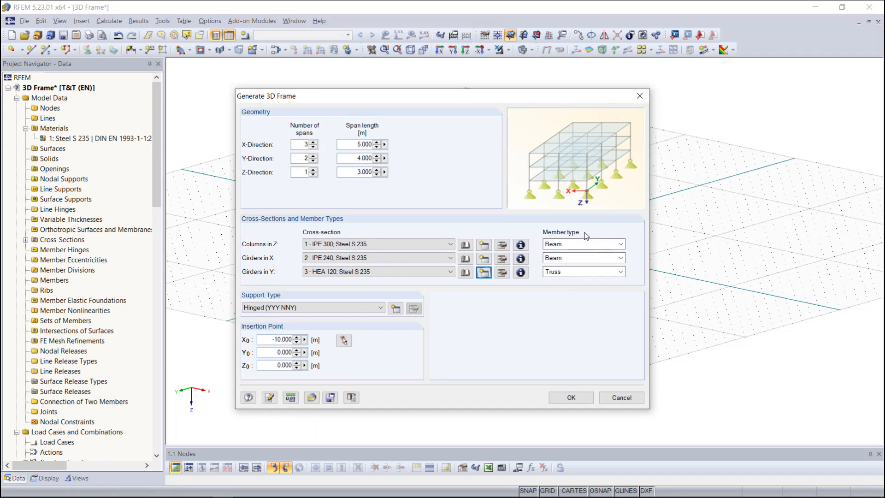
Review the member types available for the columns, the support type choices and the settings for a new nodal support
left_click(608, 246)
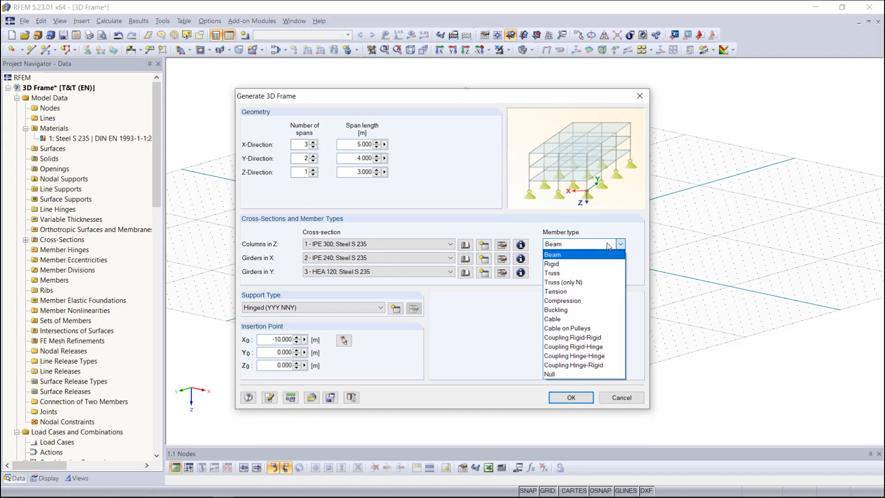
left_click(609, 246)
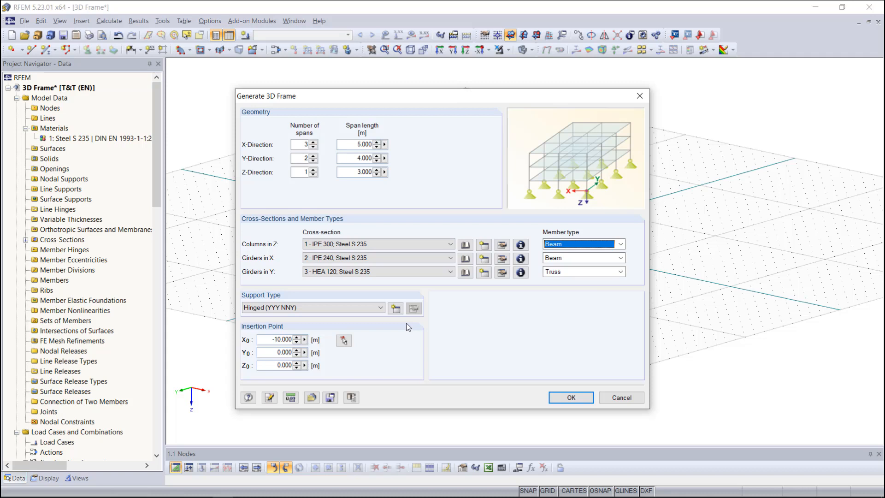
left_click(381, 308)
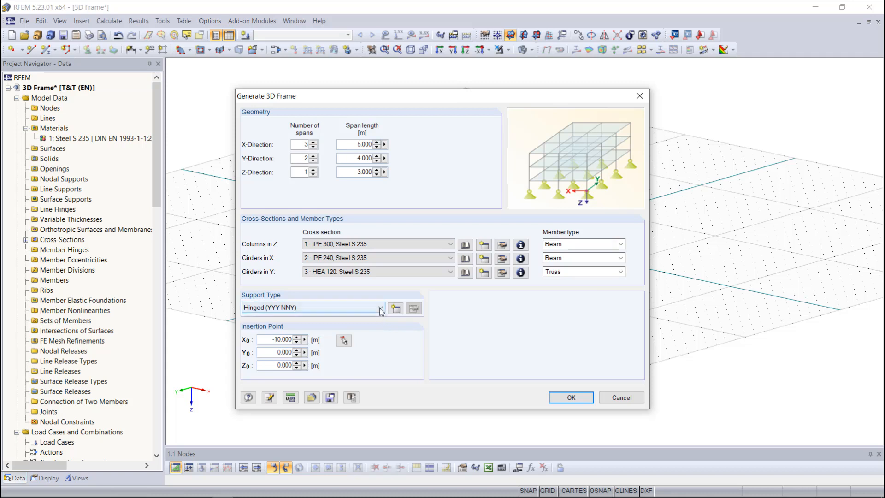
left_click(381, 309)
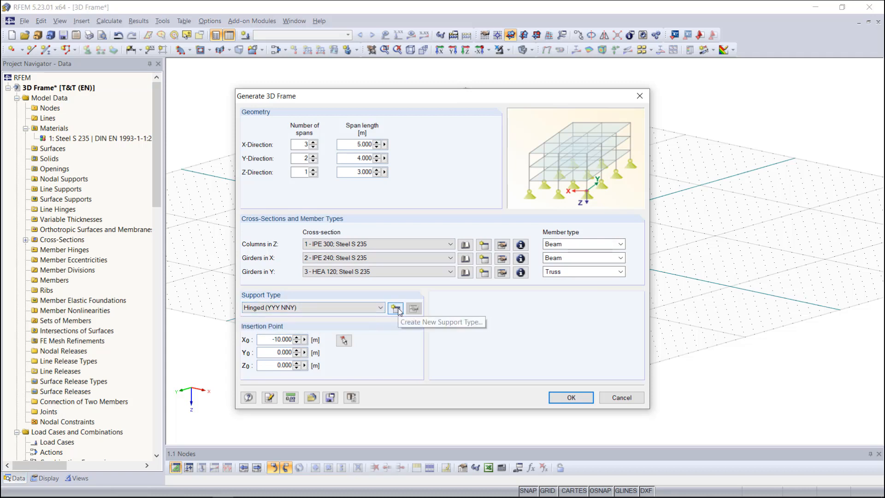
left_click(396, 308)
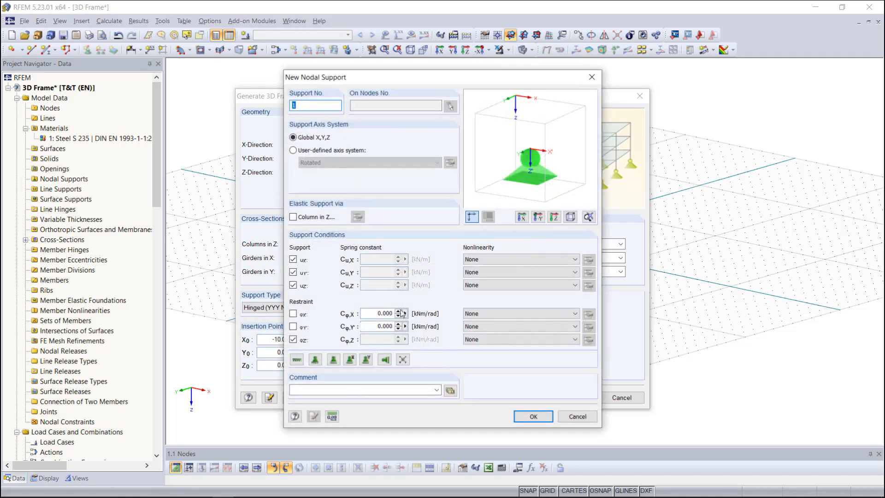
left_click(577, 416)
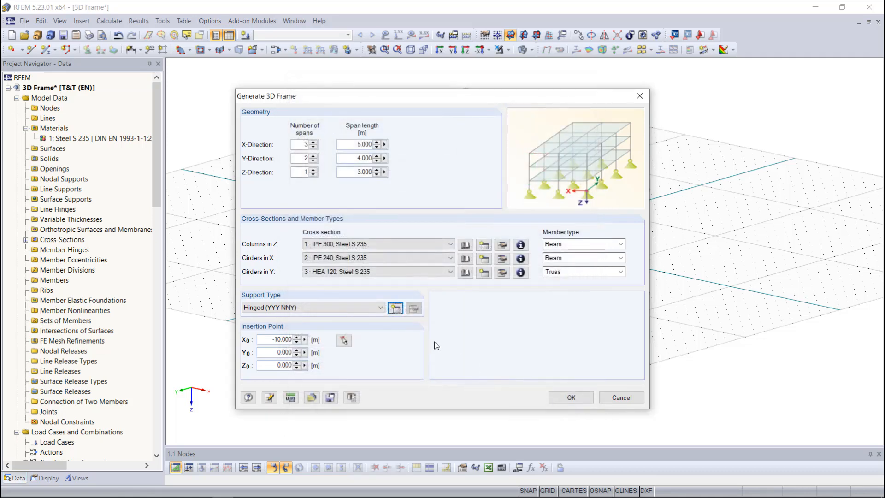
Pick the insertion point at X -5 m, Y 0 m, Z 0 m in the work plane and generate the 3D frame
left_click(344, 340)
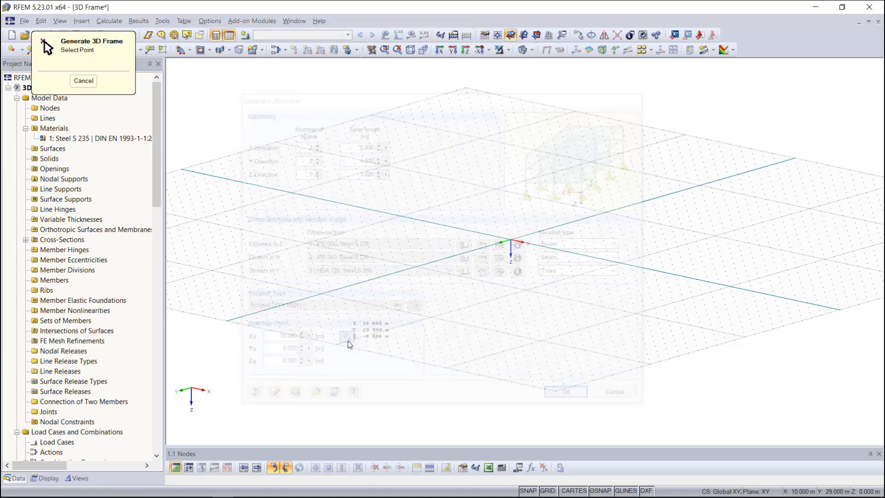
left_click(457, 227)
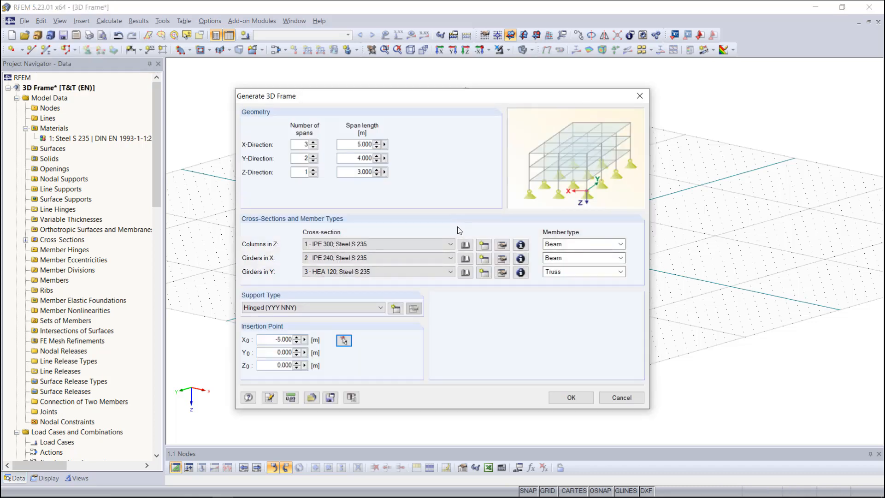
left_click(566, 398)
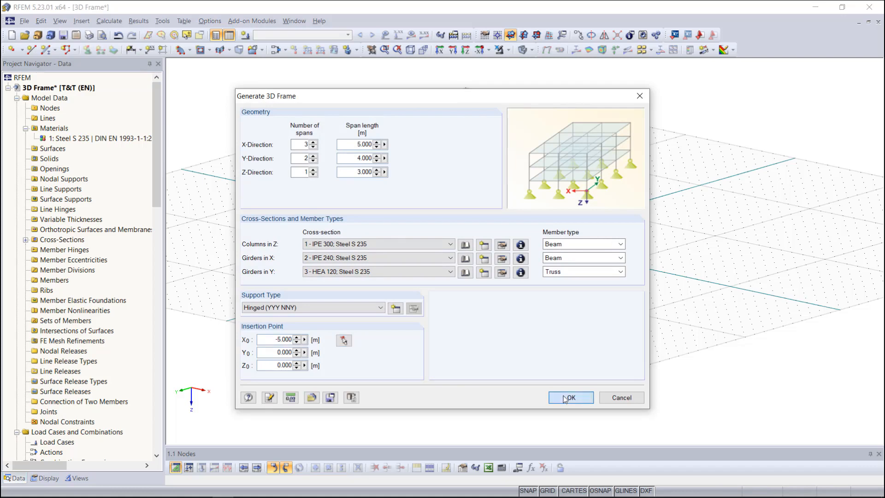
Color the frame's graphics according to cross-section
scroll(535, 207, "up", 3)
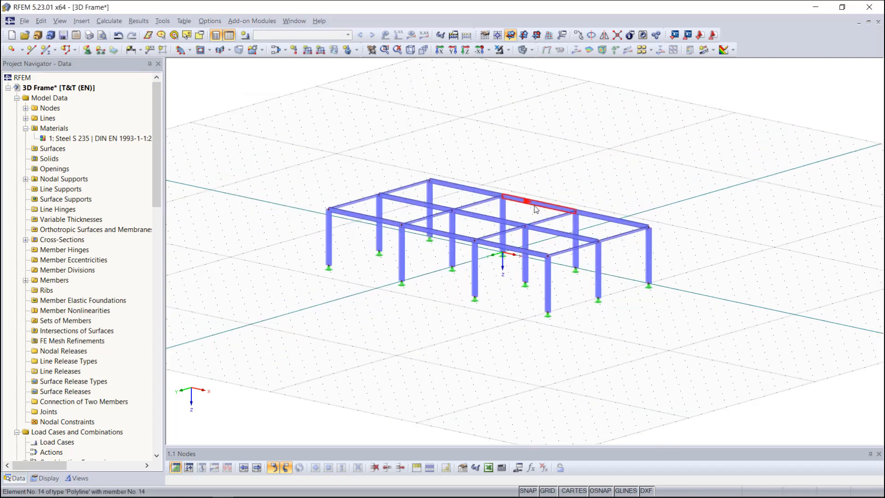
left_click(45, 477)
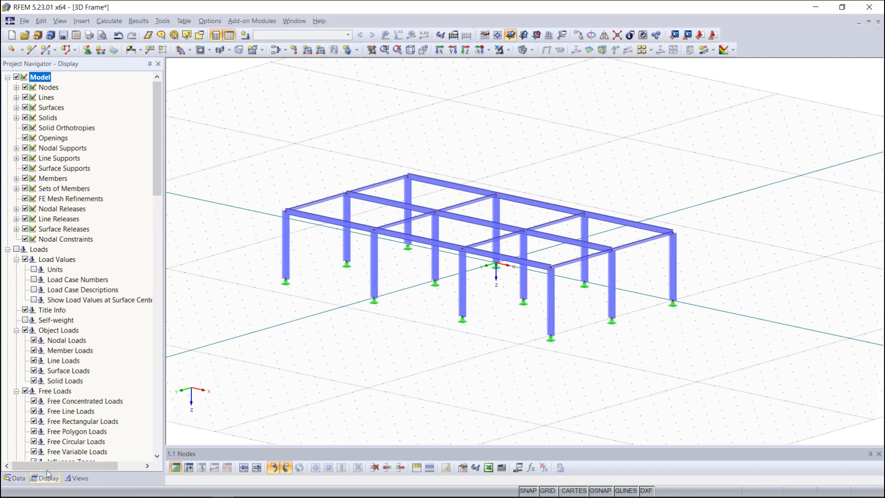
scroll(52, 415, "down", 2)
scroll(51, 414, "down", 20)
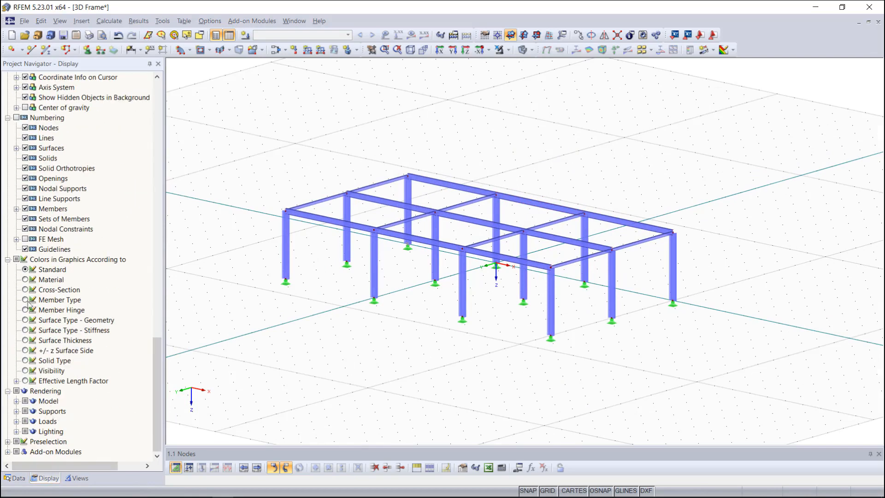
left_click(25, 289)
middle_click_drag(379, 364, 414, 346)
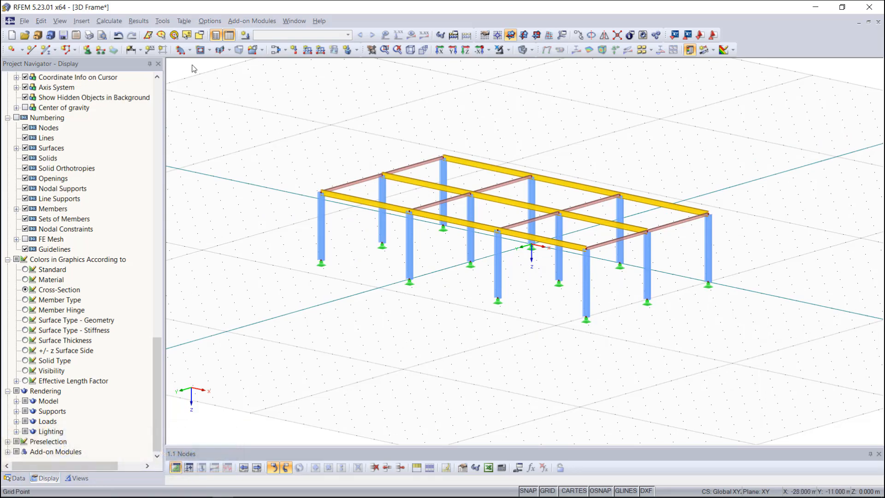
Start generating bracing in cells with tension members and create a new RD 20 cross-section in Steel S 235 for them
left_click(165, 22)
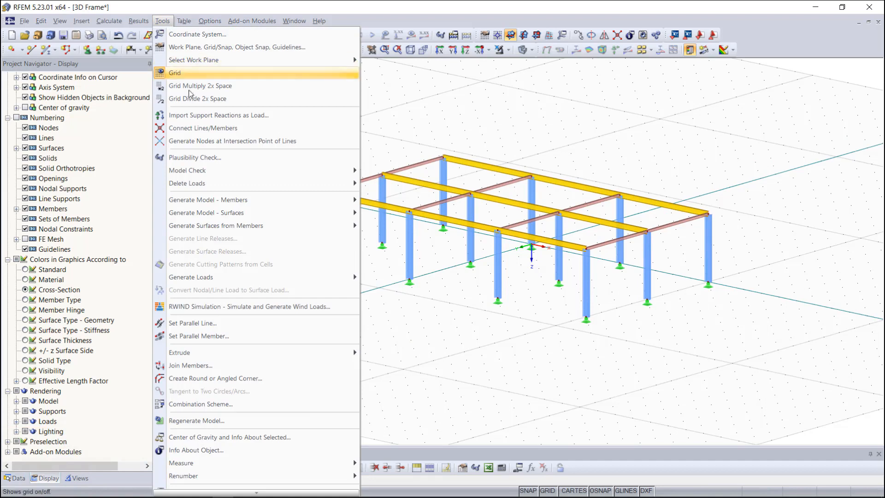
mouse_move(279, 200)
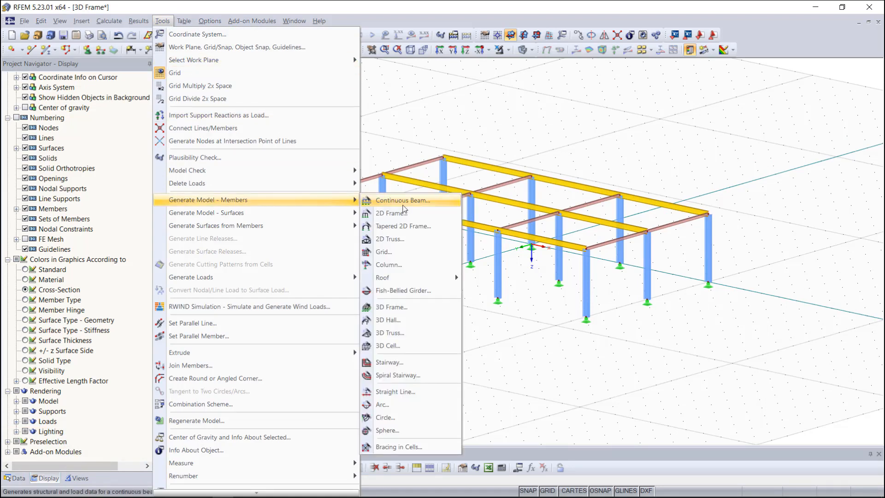
left_click(420, 447)
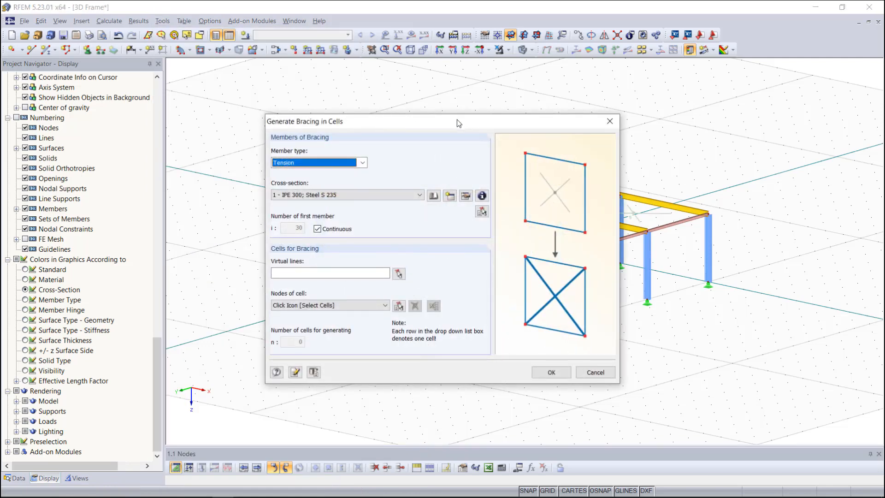
left_click_drag(457, 120, 259, 87)
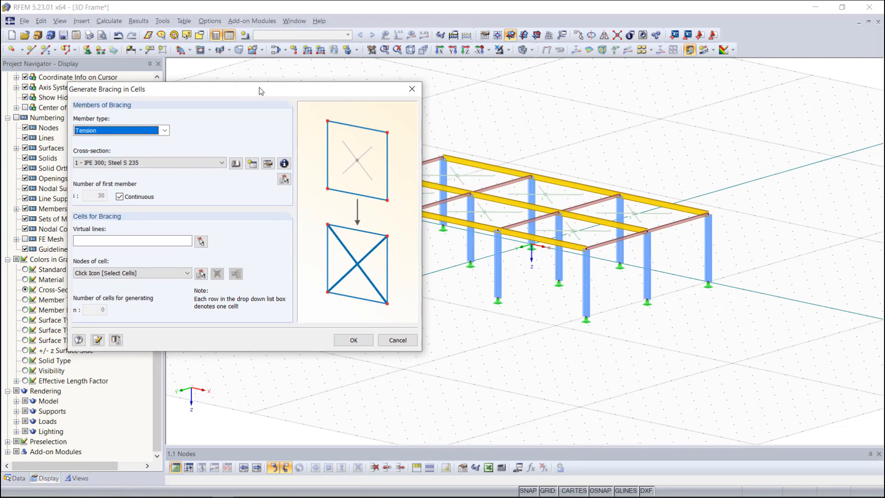
left_click(252, 164)
type("RD 2")
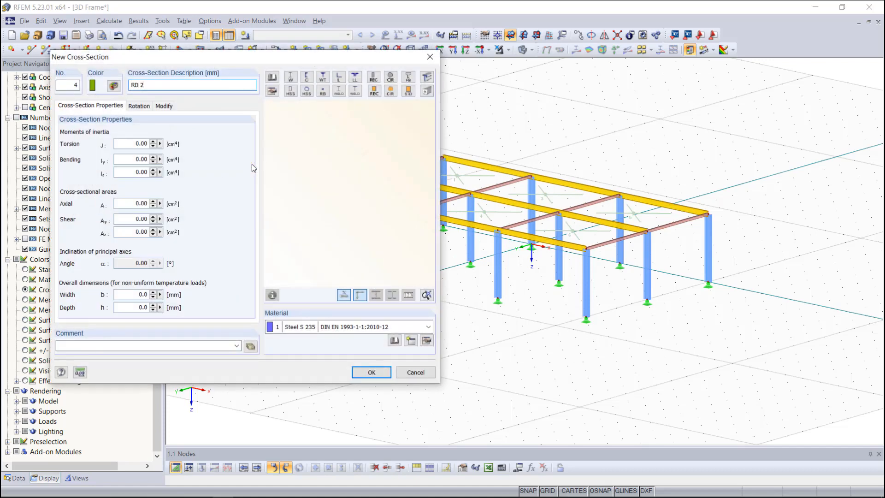
type("0")
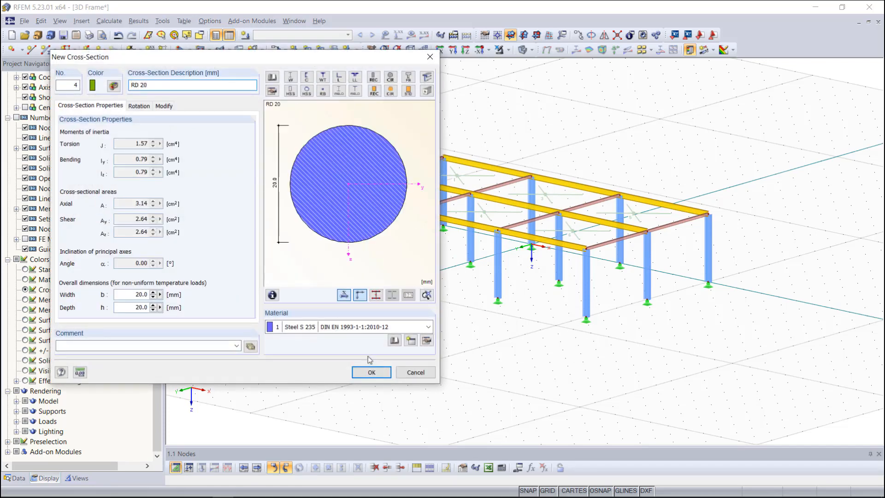
left_click(364, 370)
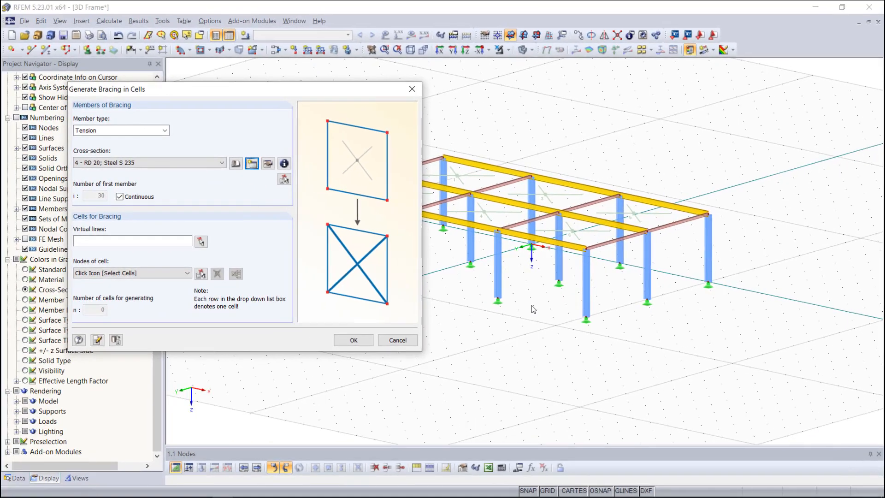
Define a virtual line 11,12 between the base nodes of the last two columns in the front row
left_click(201, 241)
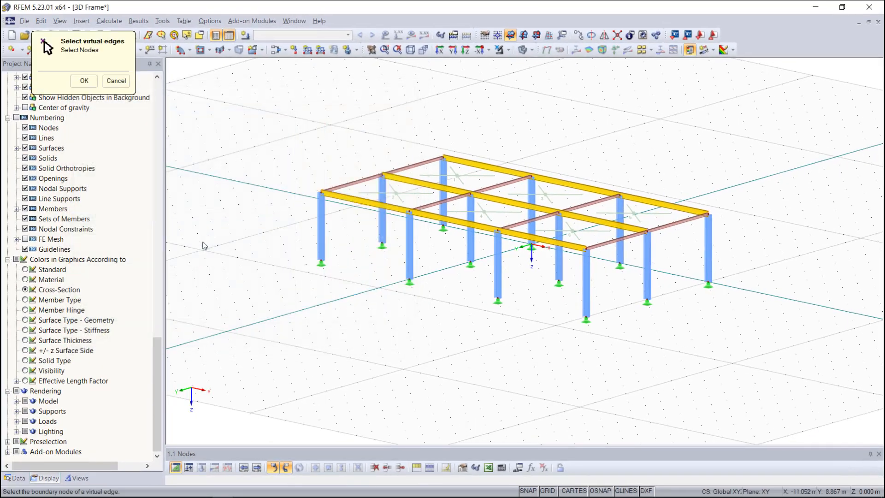
left_click(498, 300)
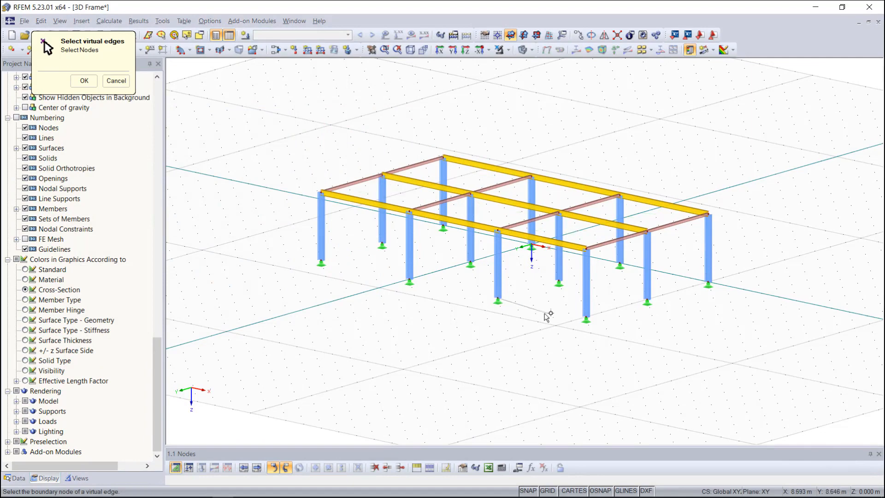
left_click(586, 318)
left_click(84, 80)
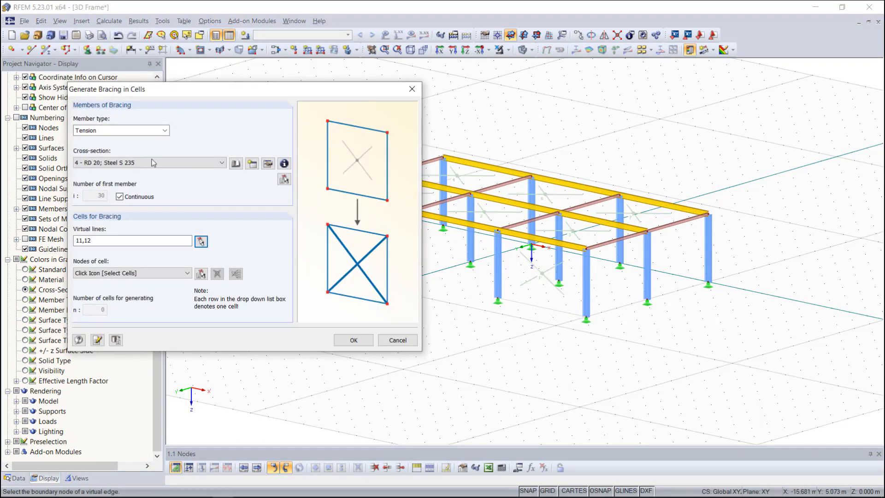
Select the front wall cell above the virtual line and both roof cells of the same end bay, and generate their bracing
left_click(201, 273)
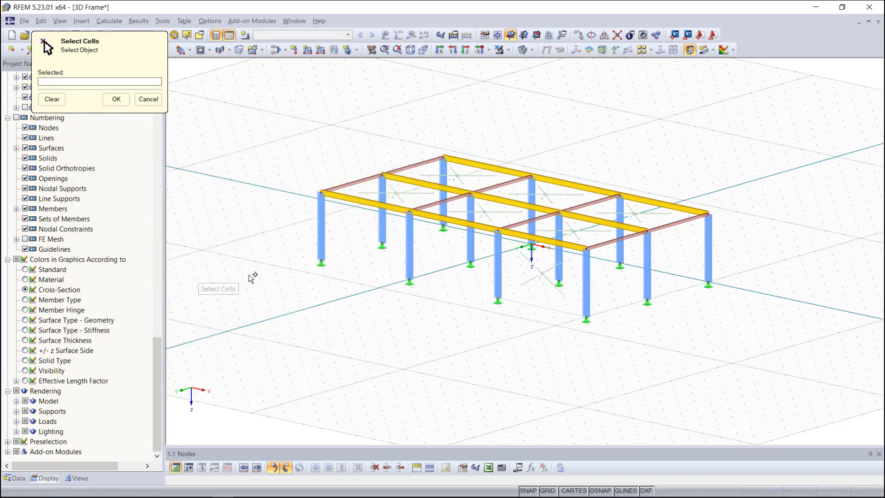
left_click(536, 274)
left_click(572, 231)
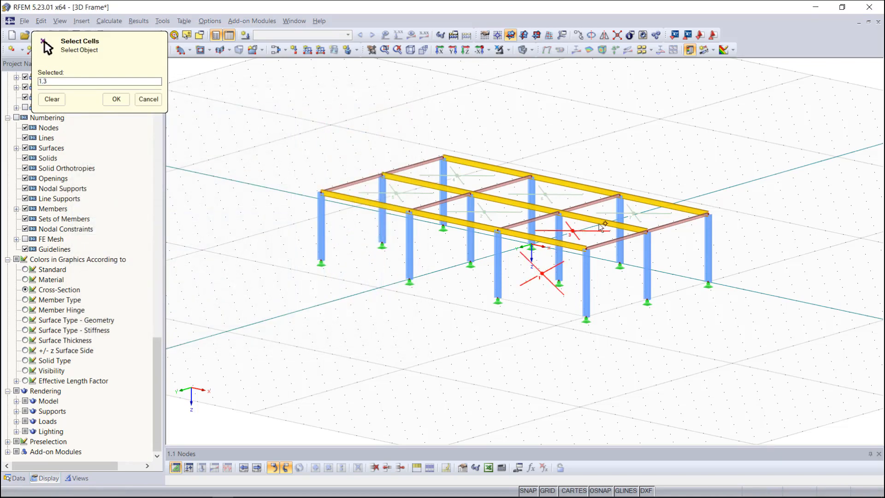
left_click(636, 213)
left_click(113, 98)
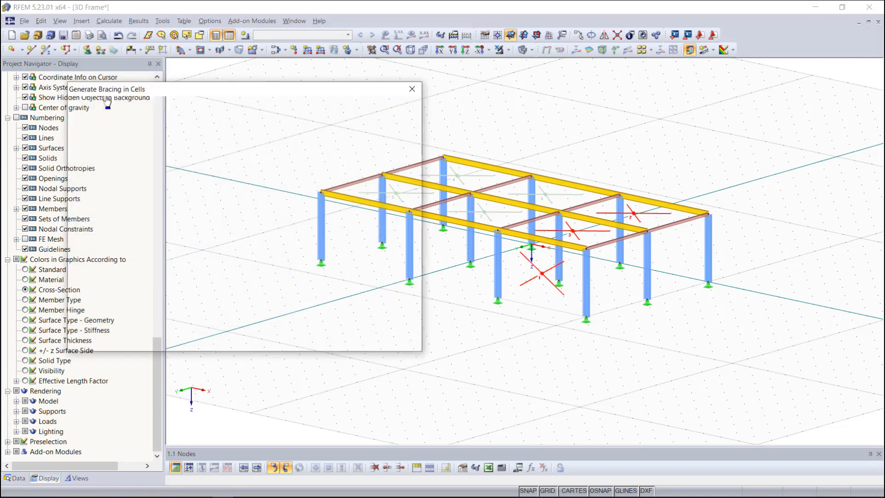
left_click(353, 340)
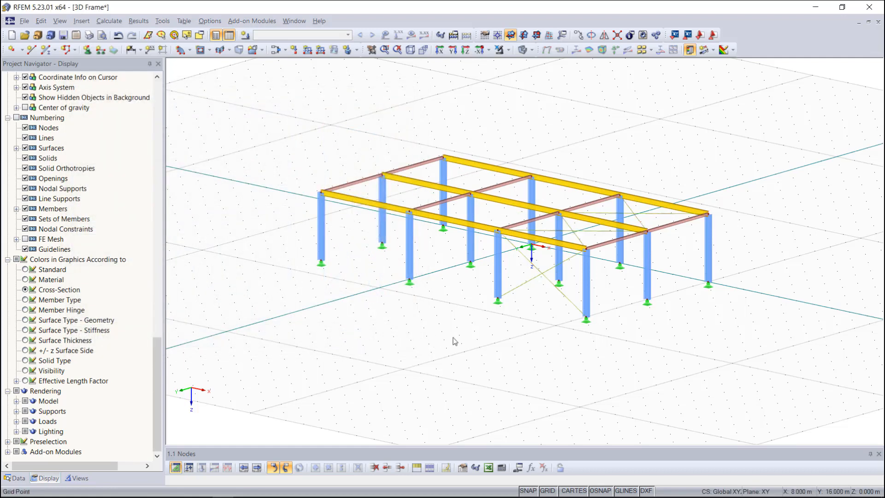
scroll(490, 339, "up", 2)
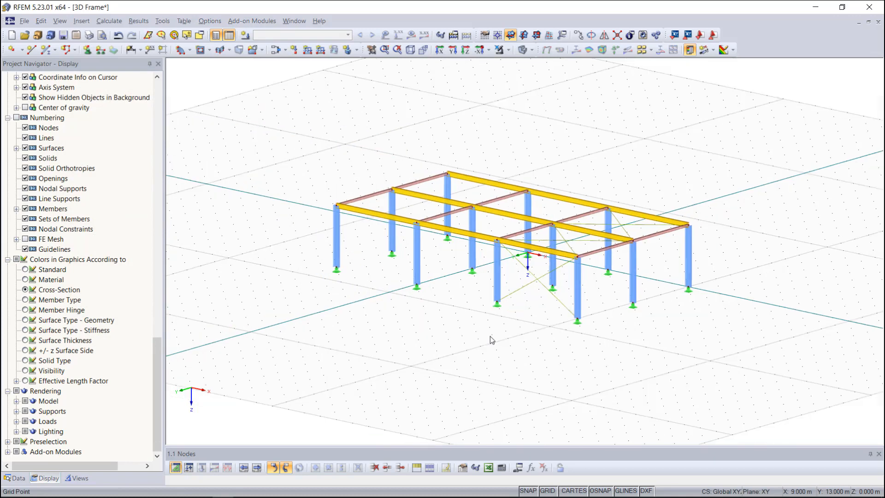